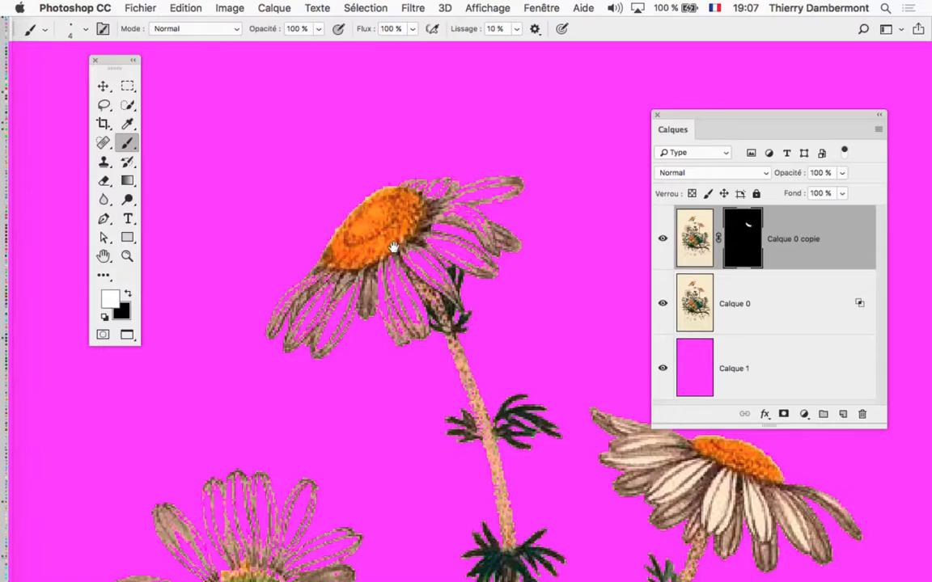
# Zoom and pan in on the top daisy's left petals on the Calque 0 copie mask
pyautogui.moveTo(394, 247)
pyautogui.mouseDown()
pyautogui.moveTo(512, 210)
pyautogui.moveTo(395, 211)
pyautogui.moveTo(337, 266)
pyautogui.moveTo(483, 192)
pyautogui.mouseUp()
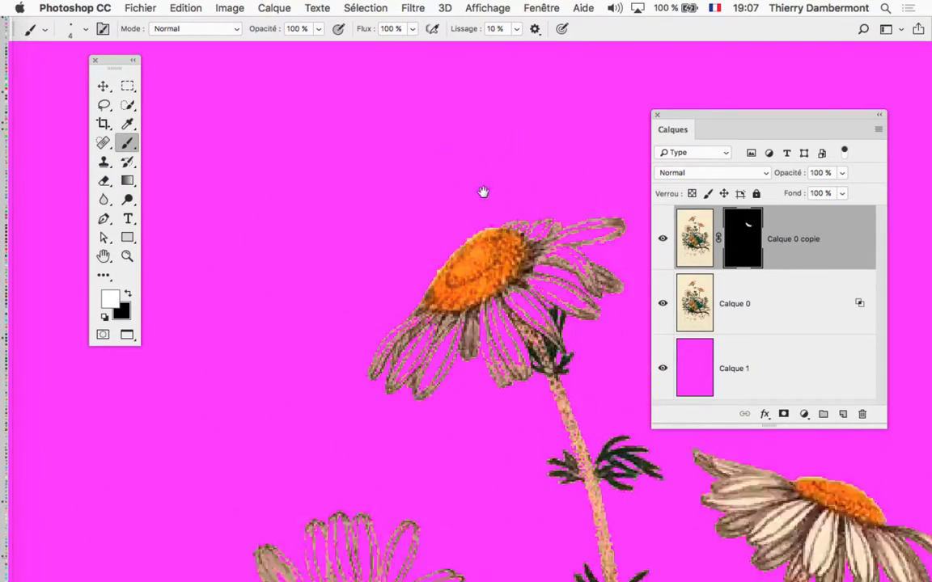
pyautogui.scroll(2, 483, 191)
pyautogui.scroll(2, 482, 191)
pyautogui.scroll(2, 445, 202)
pyautogui.scroll(2, 408, 218)
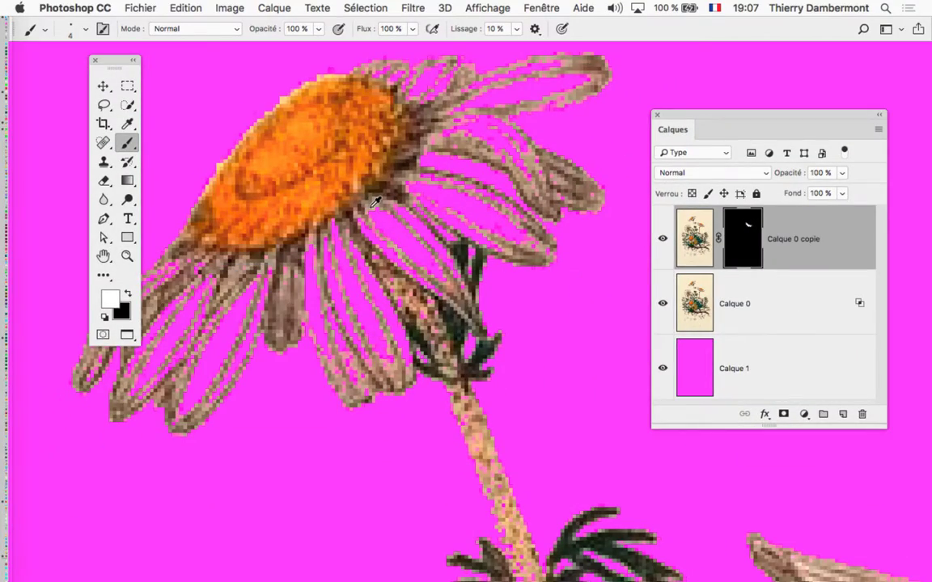
pyautogui.scroll(-2, 374, 203)
pyautogui.scroll(-1, 374, 202)
pyautogui.scroll(-1, 374, 202)
pyautogui.scroll(5, 373, 206)
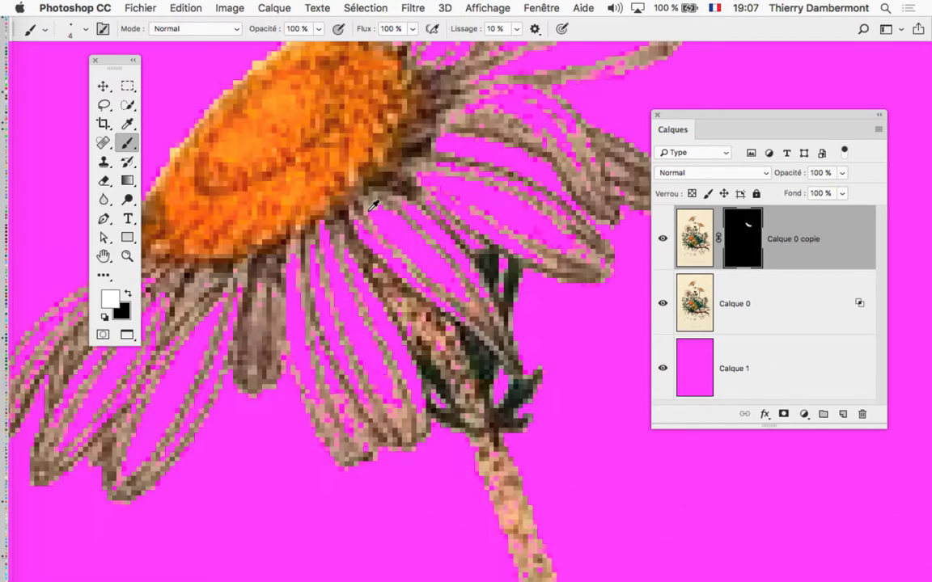
pyautogui.scroll(-2, 372, 206)
pyautogui.scroll(-1, 373, 206)
pyautogui.scroll(1, 373, 206)
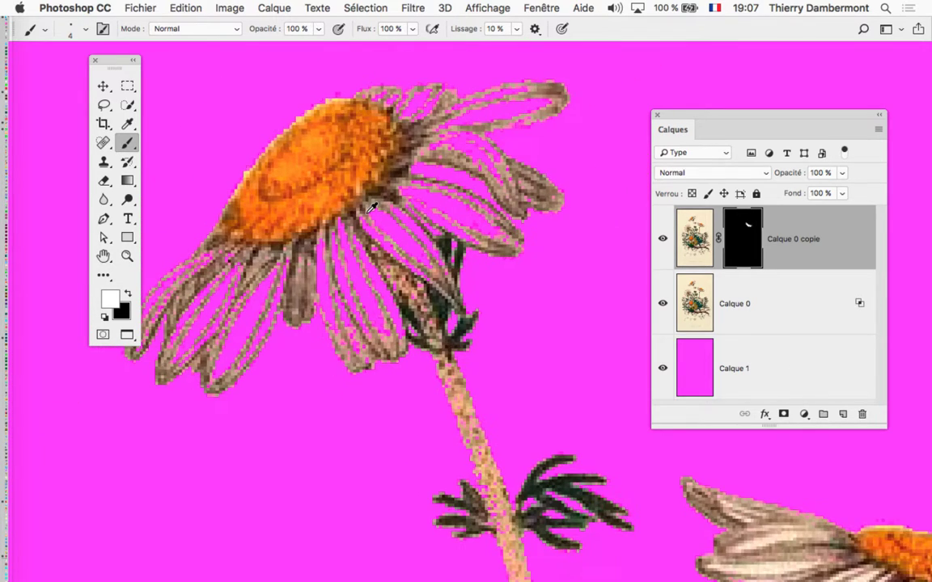
pyautogui.scroll(1, 373, 206)
pyautogui.scroll(-1, 370, 207)
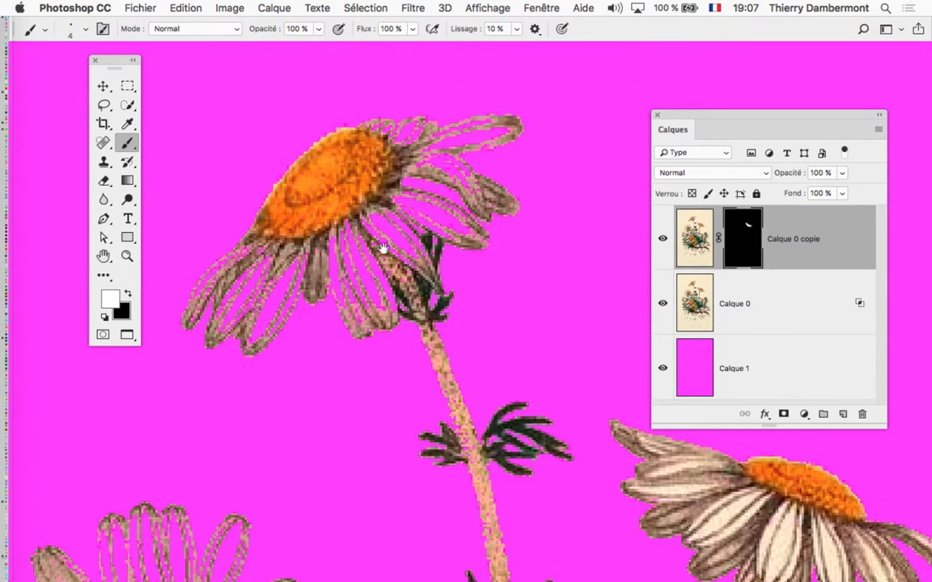
pyautogui.moveTo(380, 245)
pyautogui.mouseDown()
pyautogui.moveTo(399, 294)
pyautogui.moveTo(275, 228)
pyautogui.mouseUp()
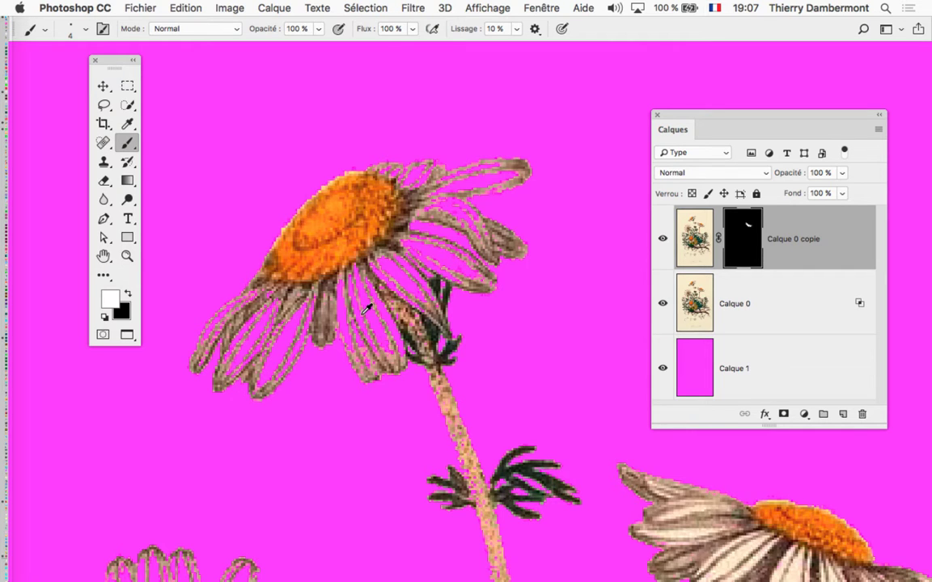
pyautogui.scroll(3, 365, 307)
pyautogui.scroll(1, 365, 307)
pyautogui.moveTo(317, 297); pyautogui.dragTo(450, 249)
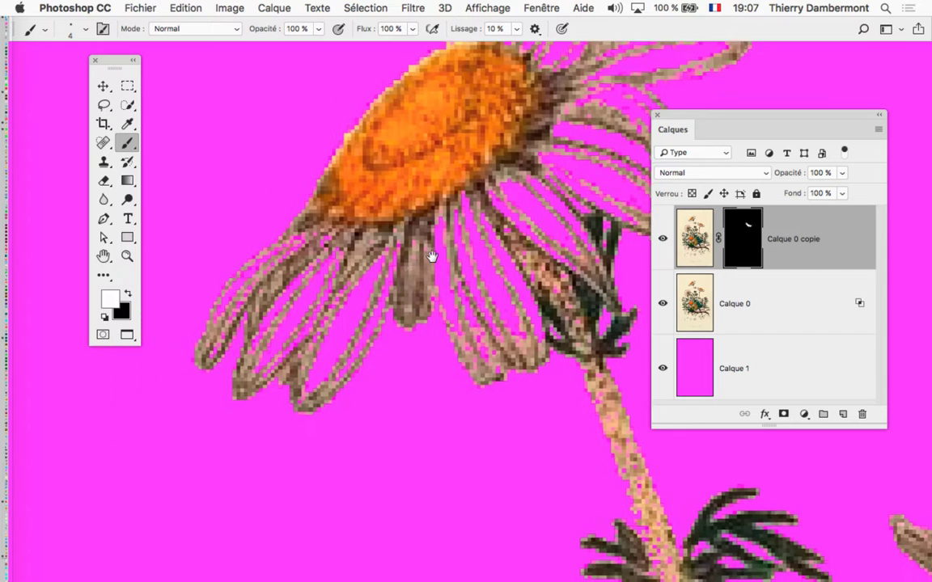
pyautogui.scroll(1, 390, 274)
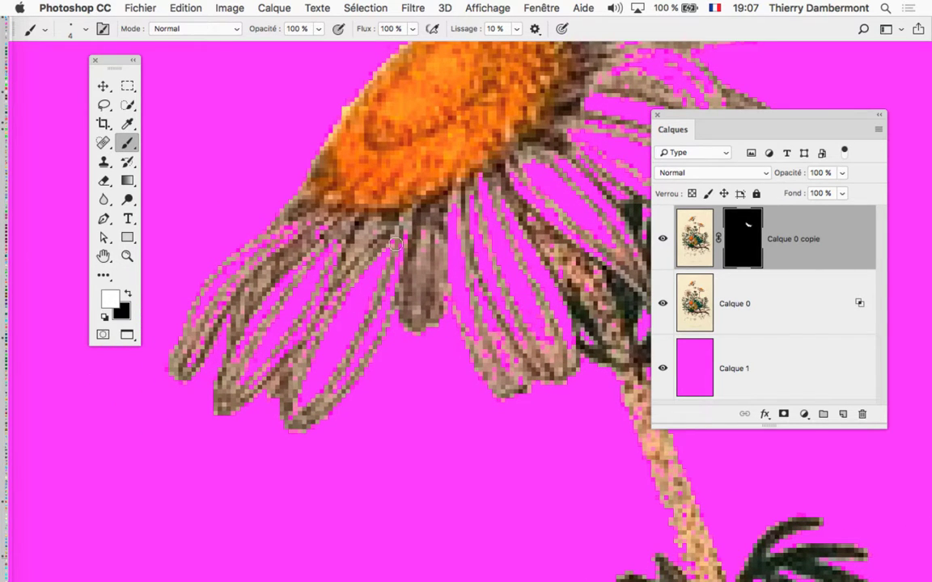
# With an enlarged white brush, paint the leftmost and next petals back to cream
pyautogui.moveTo(395, 243)
pyautogui.mouseDown()
pyautogui.moveTo(322, 356)
pyautogui.moveTo(318, 248)
pyautogui.moveTo(259, 343)
pyautogui.moveTo(291, 298)
pyautogui.moveTo(226, 337)
pyautogui.mouseUp()
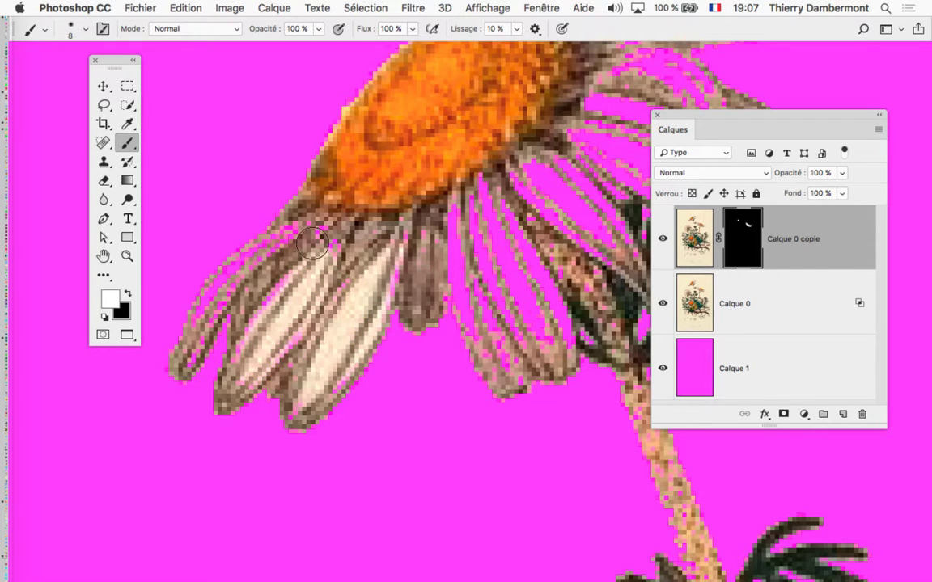
pyautogui.moveTo(312, 243)
pyautogui.mouseDown()
pyautogui.moveTo(194, 275)
pyautogui.moveTo(271, 206)
pyautogui.moveTo(198, 271)
pyautogui.moveTo(216, 312)
pyautogui.moveTo(214, 302)
pyautogui.moveTo(348, 231)
pyautogui.mouseUp()
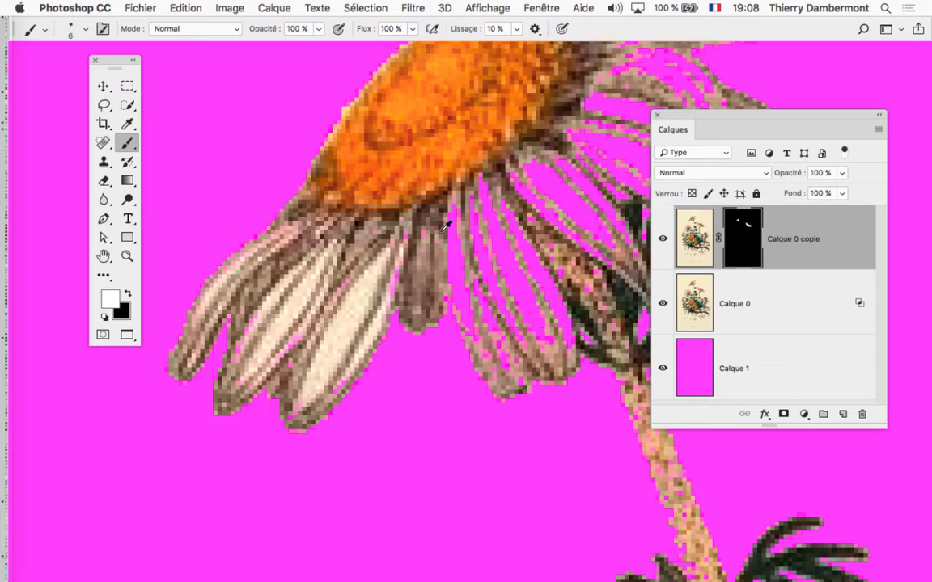
pyautogui.moveTo(444, 226); pyautogui.dragTo(450, 227)
pyautogui.moveTo(469, 186)
pyautogui.mouseDown()
pyautogui.moveTo(497, 372)
pyautogui.moveTo(517, 263)
pyautogui.moveTo(495, 331)
pyautogui.moveTo(511, 360)
pyautogui.mouseUp()
# Paint white over the right-hand petals and petal bases, touching up edges by swapping to black
pyautogui.hscroll(10, 477, 310)
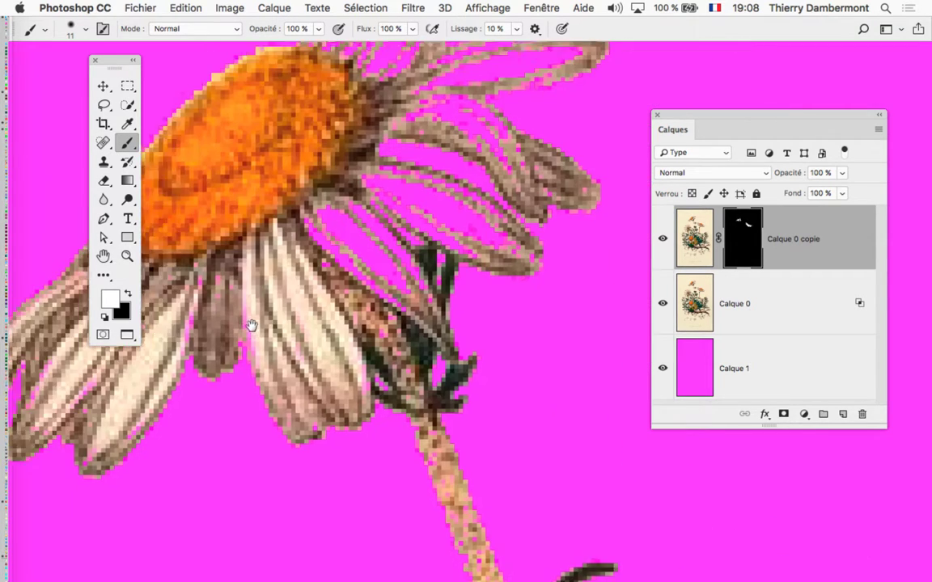
pyautogui.moveTo(258, 190)
pyautogui.mouseDown()
pyautogui.moveTo(339, 279)
pyautogui.moveTo(332, 219)
pyautogui.moveTo(385, 208)
pyautogui.moveTo(316, 214)
pyautogui.moveTo(399, 201)
pyautogui.moveTo(446, 227)
pyautogui.mouseUp()
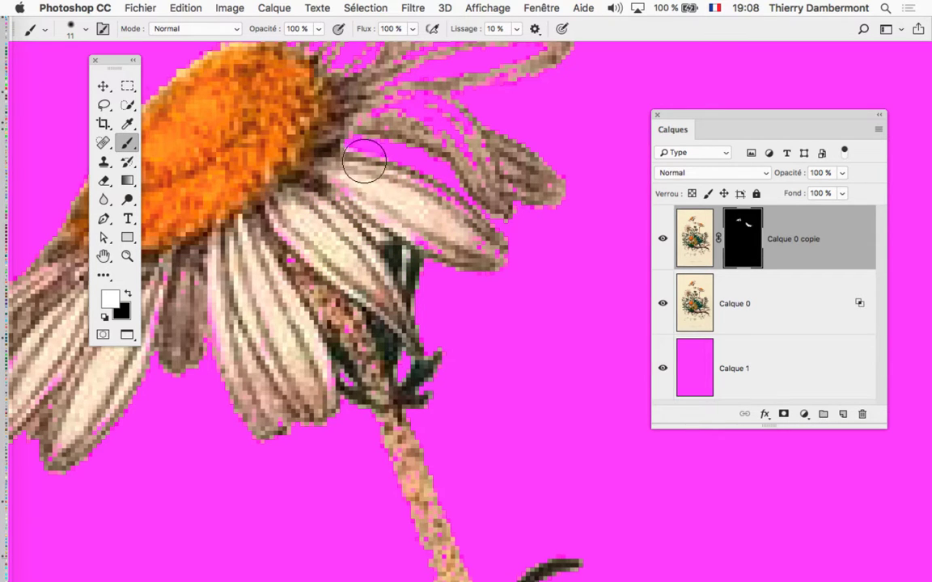
pyautogui.scroll(5, 391, 201)
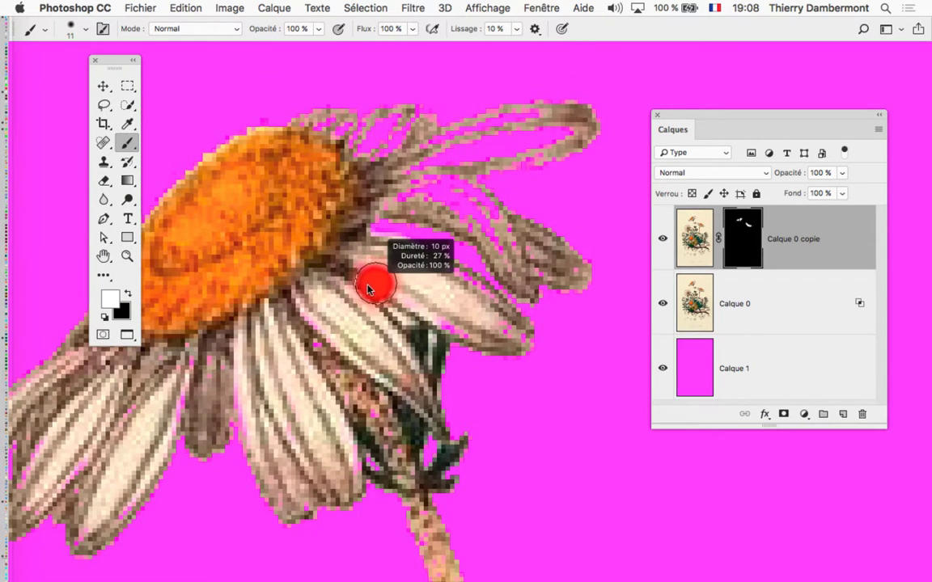
pyautogui.moveTo(373, 288)
pyautogui.mouseDown()
pyautogui.moveTo(382, 231)
pyautogui.moveTo(457, 291)
pyautogui.moveTo(444, 312)
pyautogui.mouseUp()
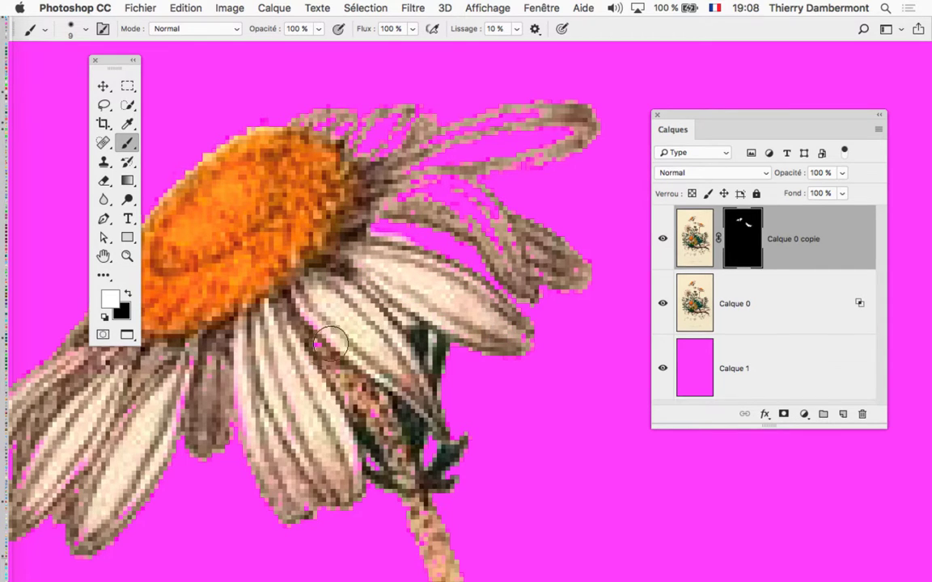
pyautogui.moveTo(387, 268)
pyautogui.mouseDown()
pyautogui.moveTo(379, 266)
pyautogui.moveTo(390, 255)
pyautogui.moveTo(391, 275)
pyautogui.mouseUp()
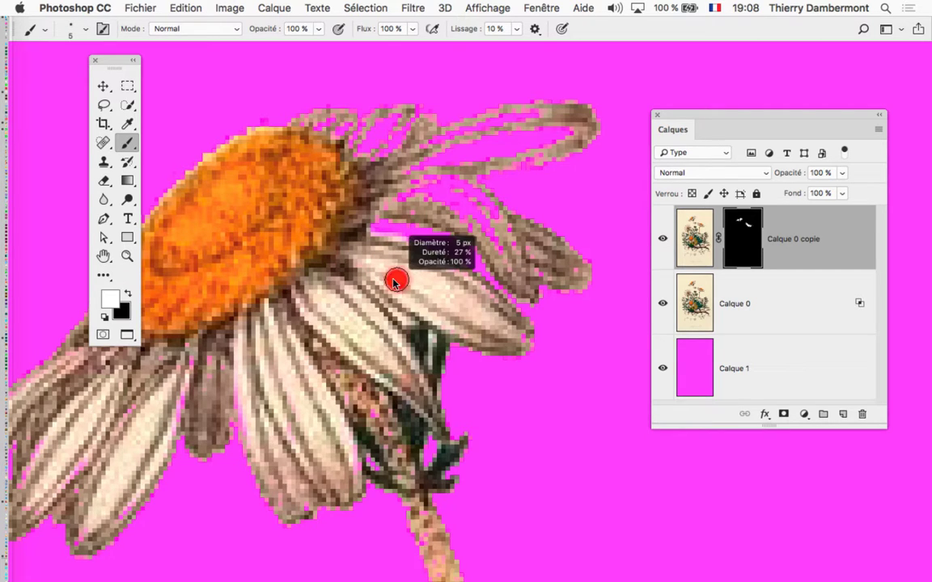
pyautogui.press('x')
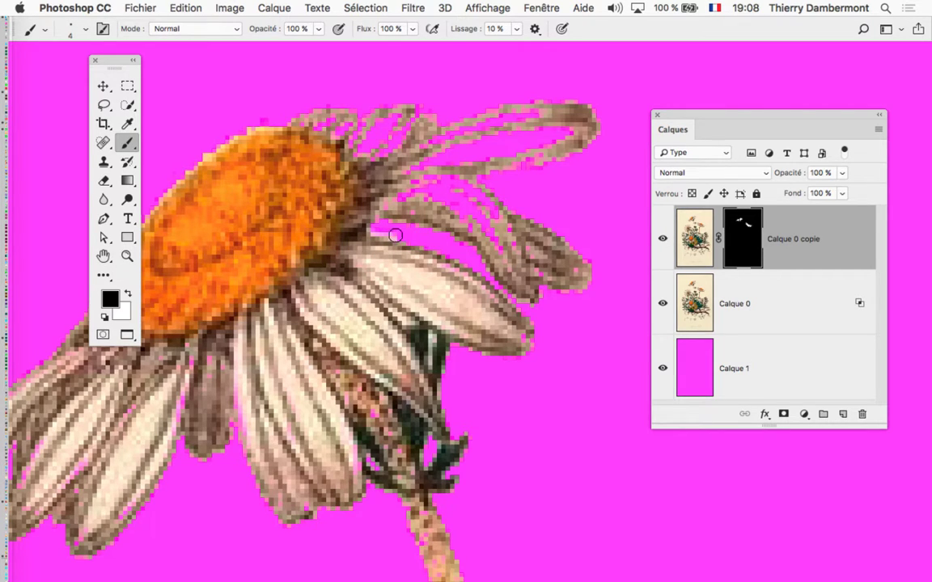
pyautogui.press('x')
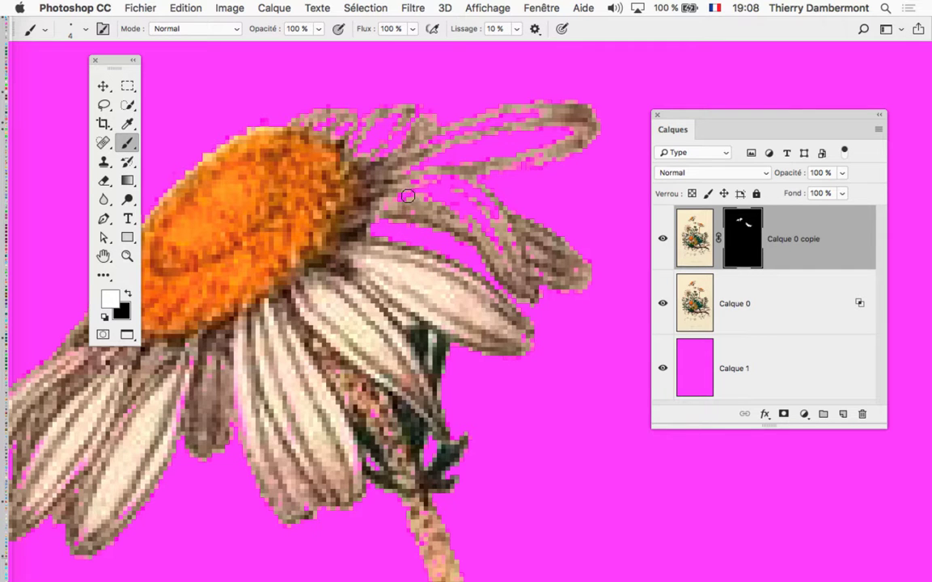
# Enlarge the brush again and zoom out from the top daisy
pyautogui.moveTo(406, 194)
pyautogui.mouseDown()
pyautogui.moveTo(389, 198)
pyautogui.moveTo(459, 194)
pyautogui.moveTo(422, 172)
pyautogui.moveTo(551, 124)
pyautogui.moveTo(424, 162)
pyautogui.moveTo(343, 117)
pyautogui.moveTo(330, 134)
pyautogui.mouseUp()
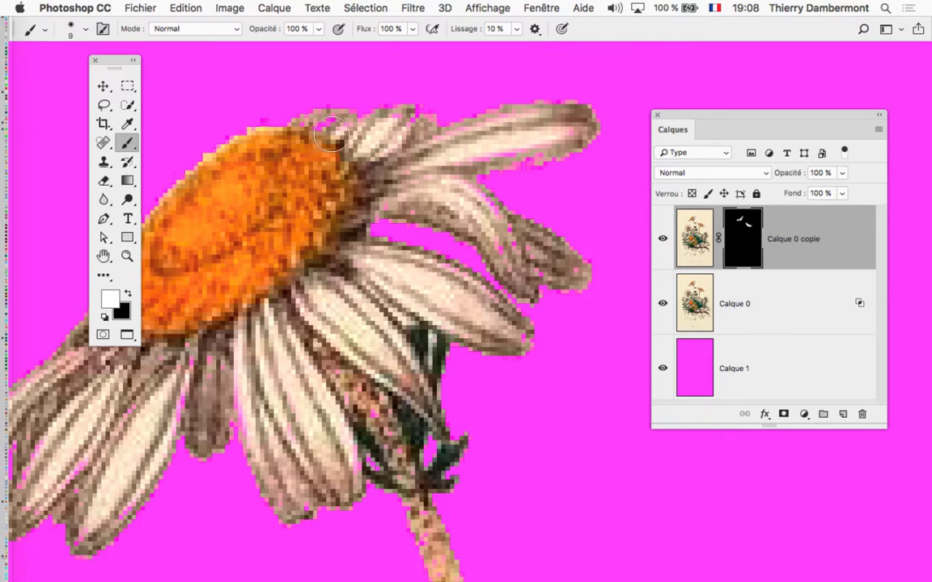
pyautogui.scroll(-2, 326, 198)
pyautogui.scroll(-2, 354, 235)
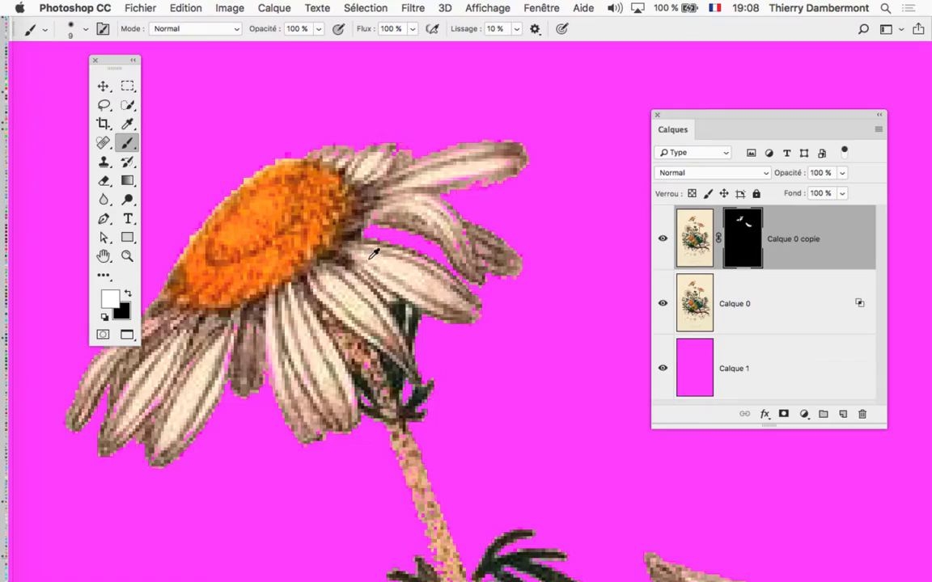
pyautogui.scroll(-2, 374, 254)
pyautogui.scroll(-1, 374, 256)
# Zoom to the upper daisy and paint white over its upper and right-hand petals
pyautogui.moveTo(260, 495); pyautogui.dragTo(344, 243)
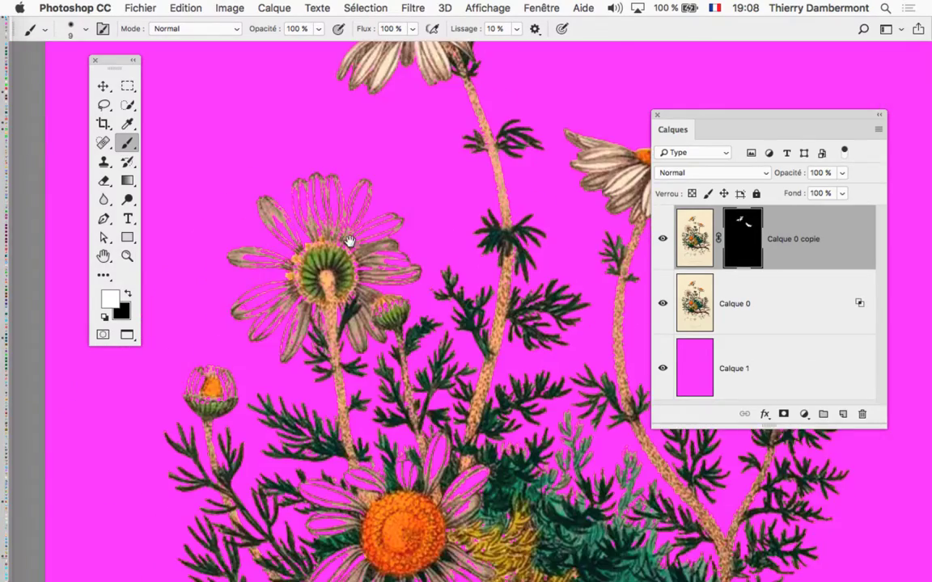
pyautogui.scroll(1, 344, 244)
pyautogui.scroll(2, 314, 215)
pyautogui.scroll(2, 285, 255)
pyautogui.scroll(-2, 287, 257)
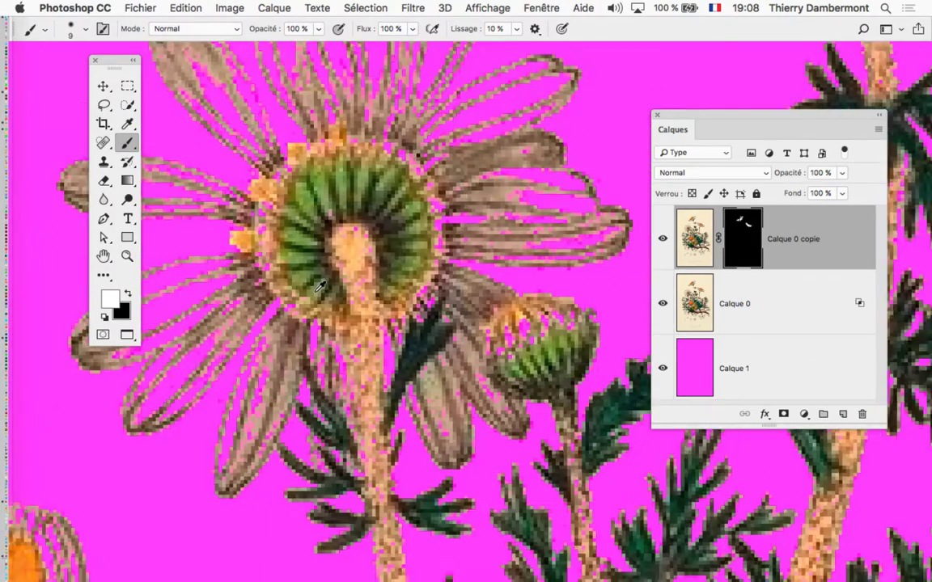
pyautogui.scroll(-1, 304, 204)
pyautogui.scroll(1, 321, 166)
pyautogui.scroll(1, 429, 224)
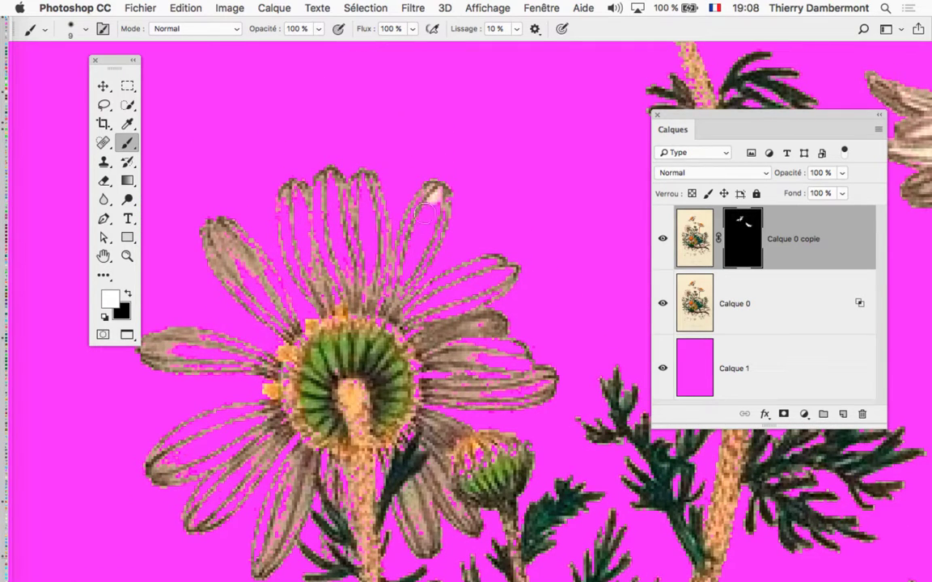
pyautogui.moveTo(425, 213); pyautogui.dragTo(397, 287)
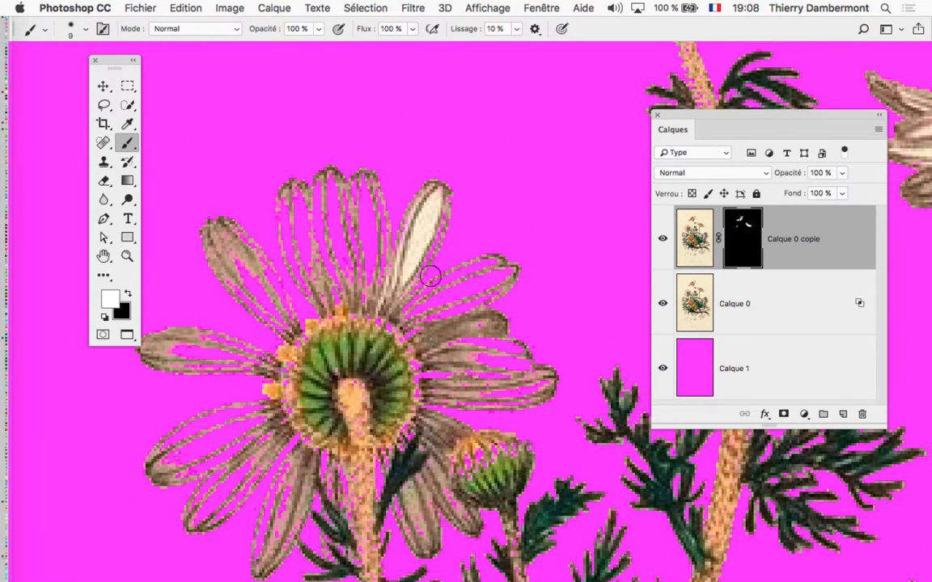
pyautogui.moveTo(429, 277)
pyautogui.mouseDown()
pyautogui.moveTo(505, 268)
pyautogui.moveTo(444, 239)
pyautogui.moveTo(396, 296)
pyautogui.moveTo(366, 182)
pyautogui.moveTo(373, 296)
pyautogui.mouseUp()
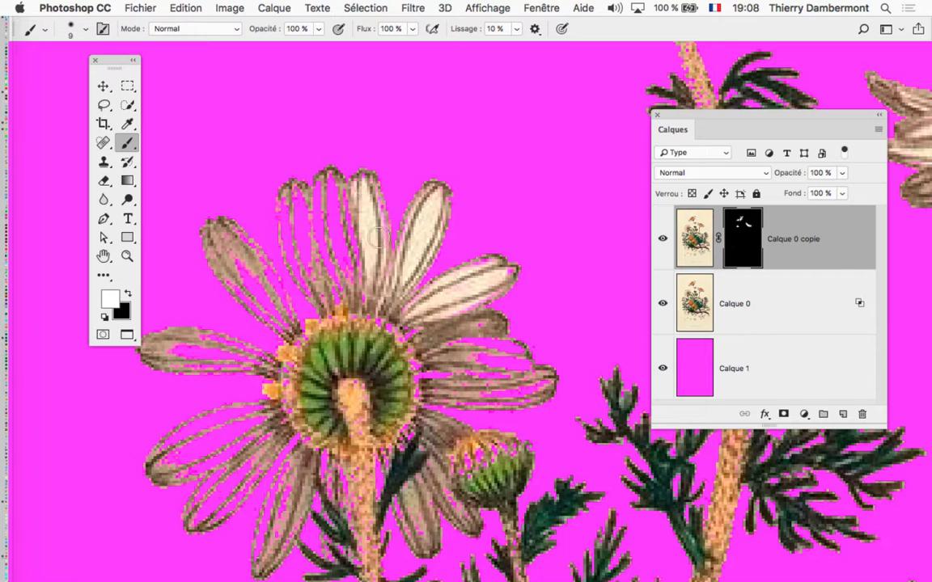
pyautogui.moveTo(378, 237)
pyautogui.mouseDown()
pyautogui.moveTo(303, 171)
pyautogui.moveTo(358, 311)
pyautogui.mouseUp()
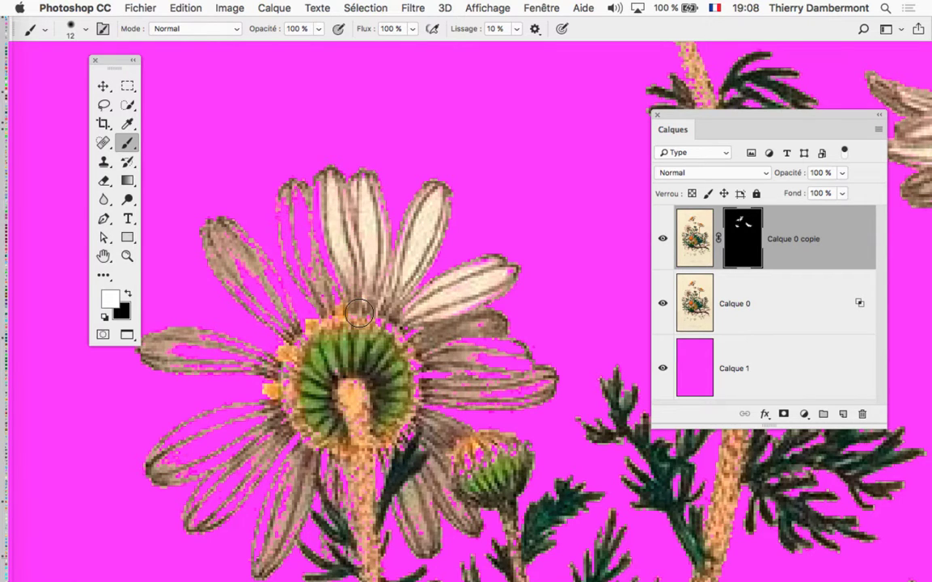
pyautogui.moveTo(297, 202)
pyautogui.mouseDown()
pyautogui.moveTo(279, 271)
pyautogui.moveTo(320, 324)
pyautogui.mouseUp()
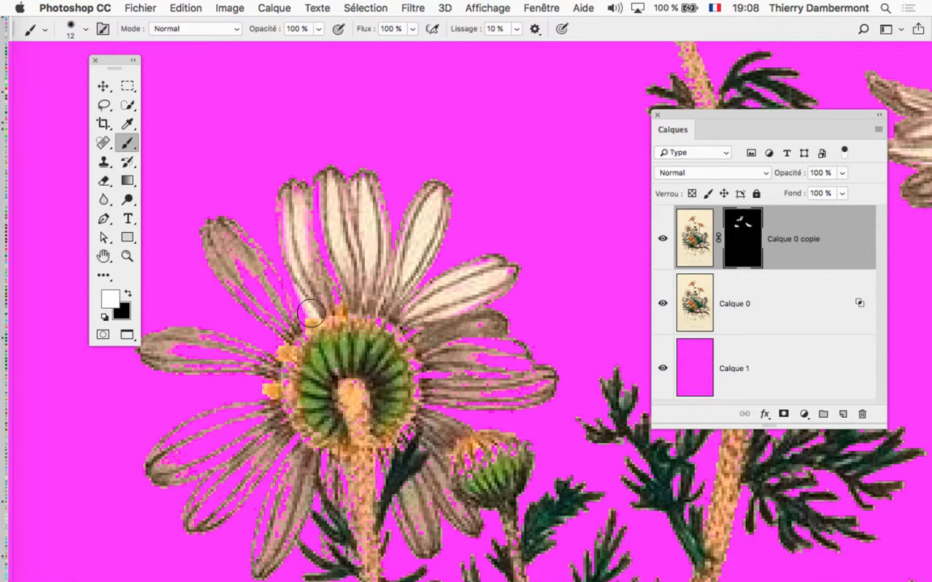
# Undo the left upper petal stroke and repaint it carefully with an 8 px brush
pyautogui.hotkey('ctrl', 'z')
pyautogui.moveTo(263, 174); pyautogui.dragTo(299, 257)
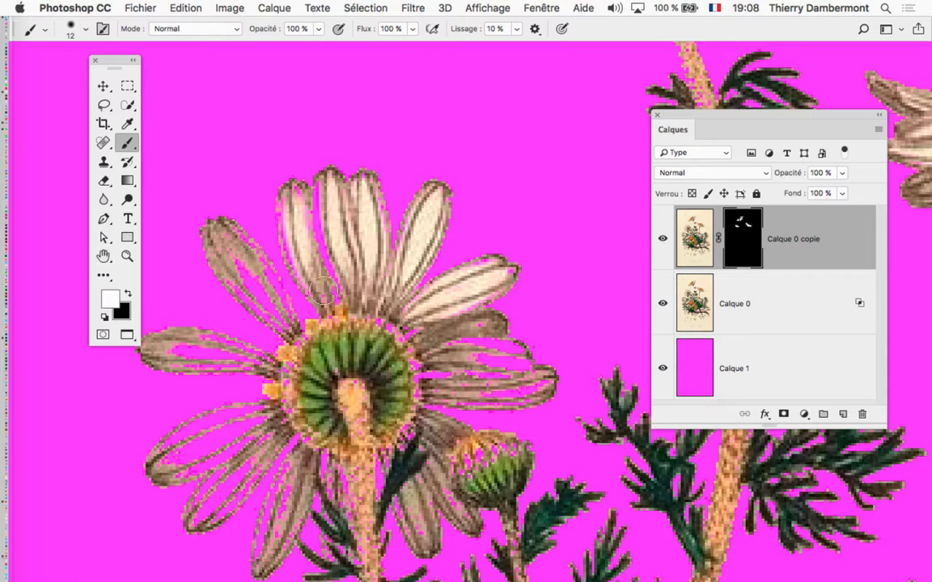
pyautogui.moveTo(356, 291); pyautogui.dragTo(352, 289)
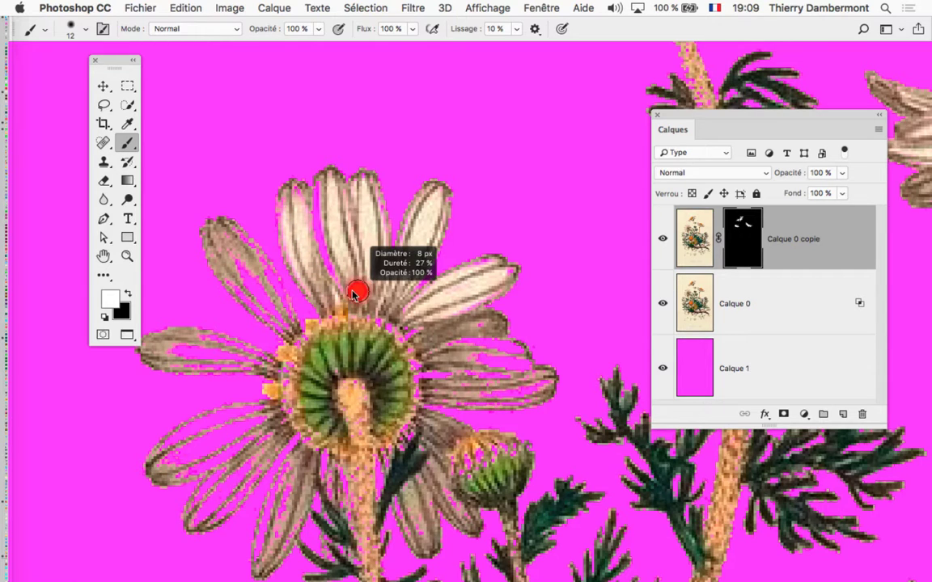
pyautogui.moveTo(272, 296)
pyautogui.mouseDown()
pyautogui.moveTo(252, 294)
pyautogui.moveTo(225, 266)
pyautogui.mouseUp()
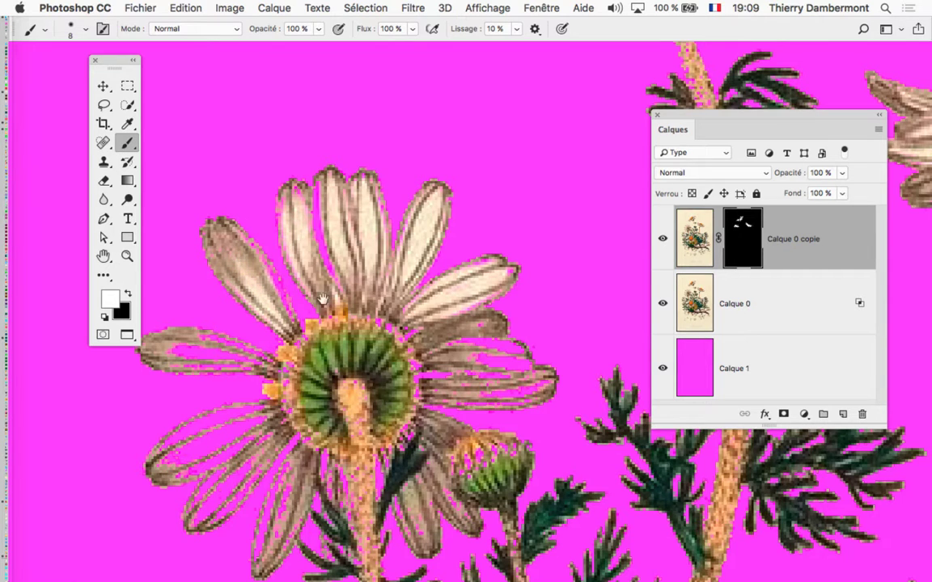
# Fill the magenta gaps in the upper-left, left and lower-left petals with cream
pyautogui.moveTo(321, 299); pyautogui.dragTo(398, 240)
pyautogui.moveTo(302, 199); pyautogui.dragTo(323, 239)
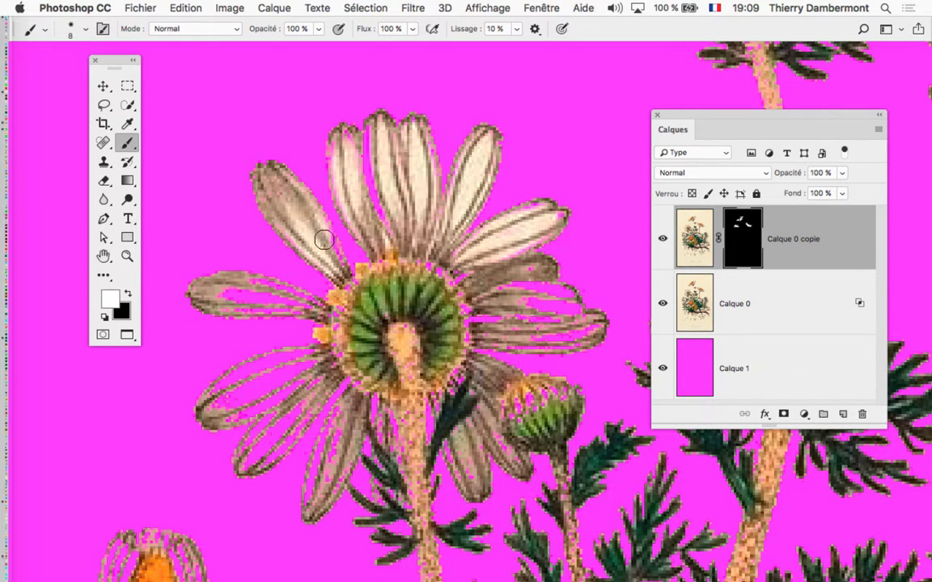
pyautogui.moveTo(263, 291)
pyautogui.mouseDown()
pyautogui.moveTo(226, 295)
pyautogui.moveTo(297, 301)
pyautogui.moveTo(227, 304)
pyautogui.mouseUp()
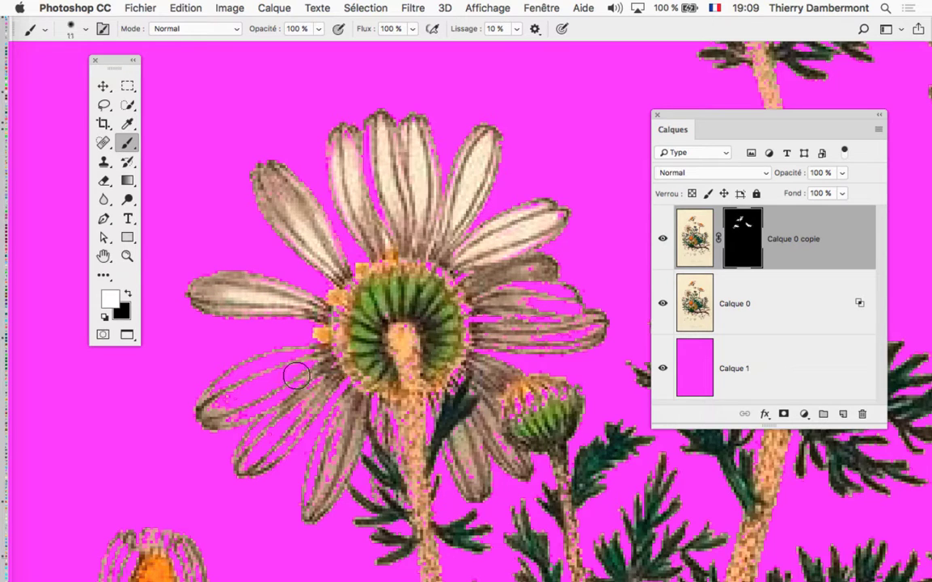
pyautogui.moveTo(301, 368)
pyautogui.mouseDown()
pyautogui.moveTo(214, 401)
pyautogui.moveTo(289, 380)
pyautogui.mouseUp()
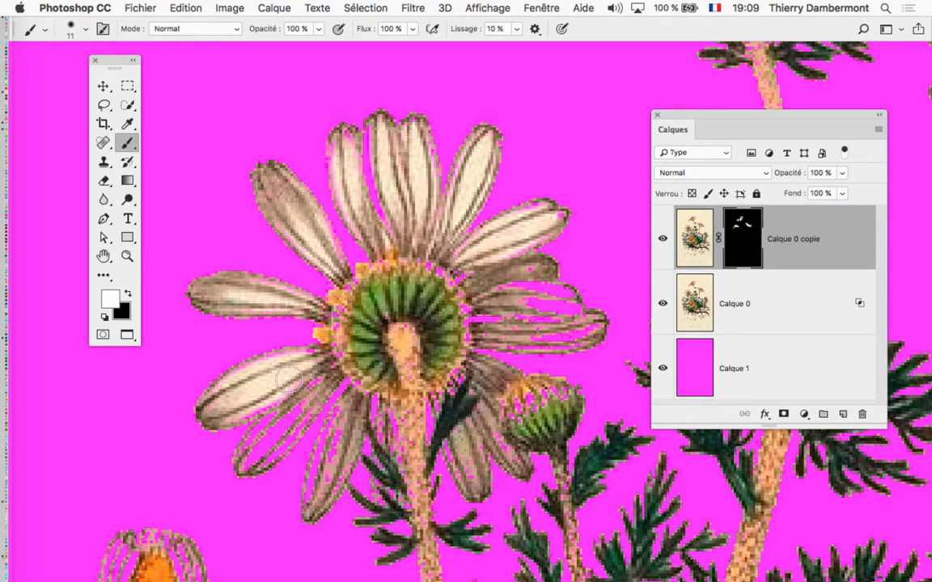
pyautogui.moveTo(226, 407); pyautogui.dragTo(276, 387)
pyautogui.scroll(-5, 334, 317)
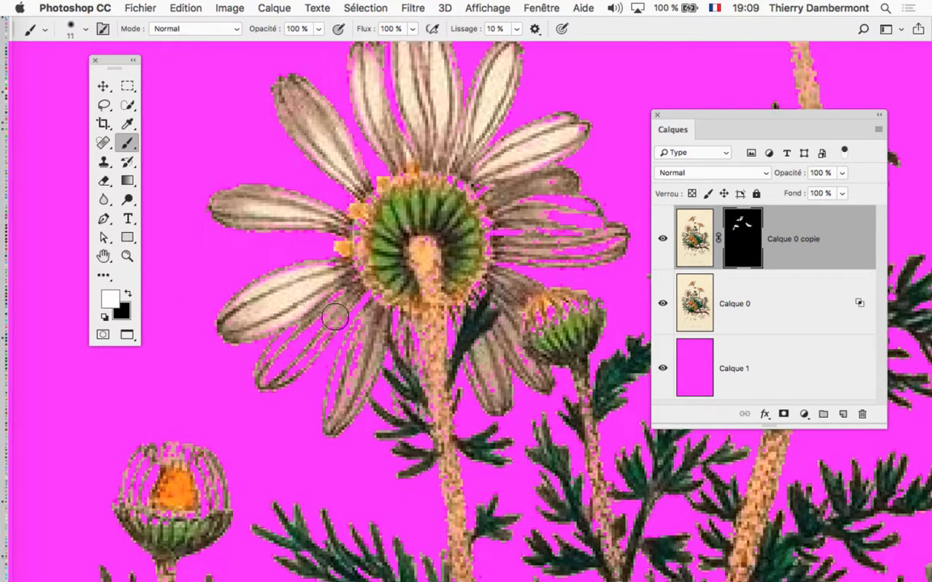
pyautogui.moveTo(338, 299)
pyautogui.mouseDown()
pyautogui.moveTo(284, 349)
pyautogui.moveTo(298, 338)
pyautogui.moveTo(277, 375)
pyautogui.mouseUp()
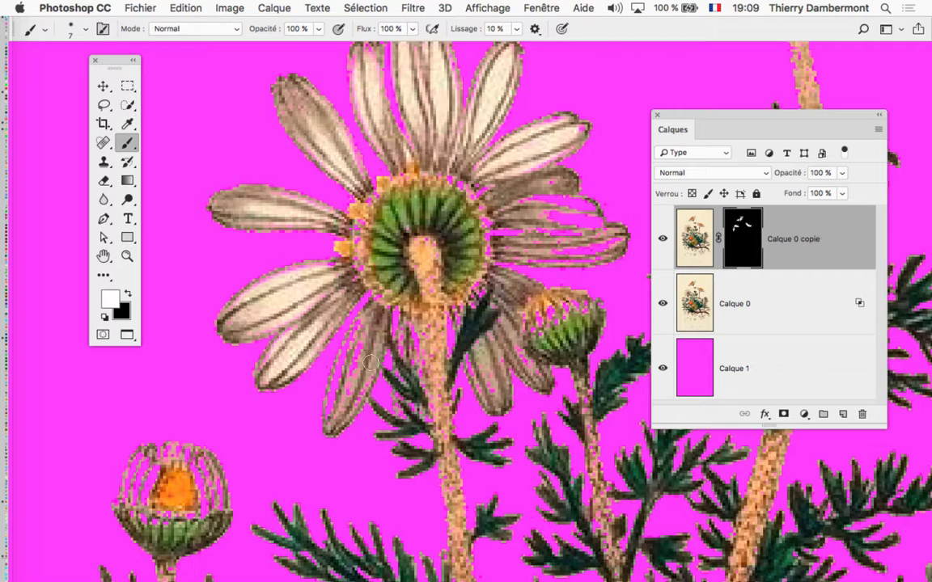
# With an 11 px brush, restore the right-hand petals beside the flower centre
pyautogui.moveTo(370, 362); pyautogui.dragTo(374, 362)
pyautogui.moveTo(368, 324)
pyautogui.mouseDown()
pyautogui.moveTo(377, 323)
pyautogui.moveTo(338, 400)
pyautogui.moveTo(353, 354)
pyautogui.mouseUp()
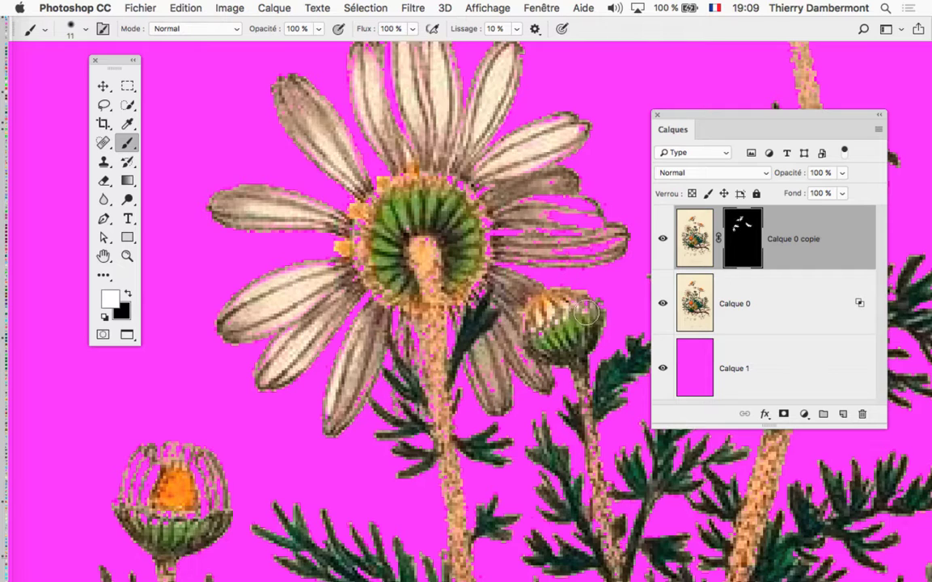
pyautogui.moveTo(511, 215); pyautogui.dragTo(529, 201)
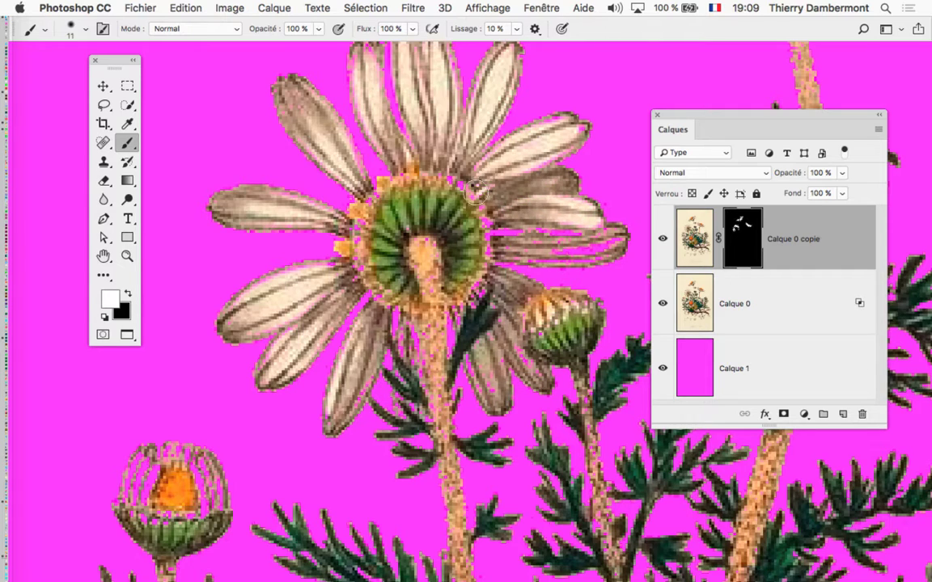
pyautogui.moveTo(457, 187)
pyautogui.mouseDown()
pyautogui.moveTo(499, 237)
pyautogui.moveTo(608, 239)
pyautogui.moveTo(569, 234)
pyautogui.mouseUp()
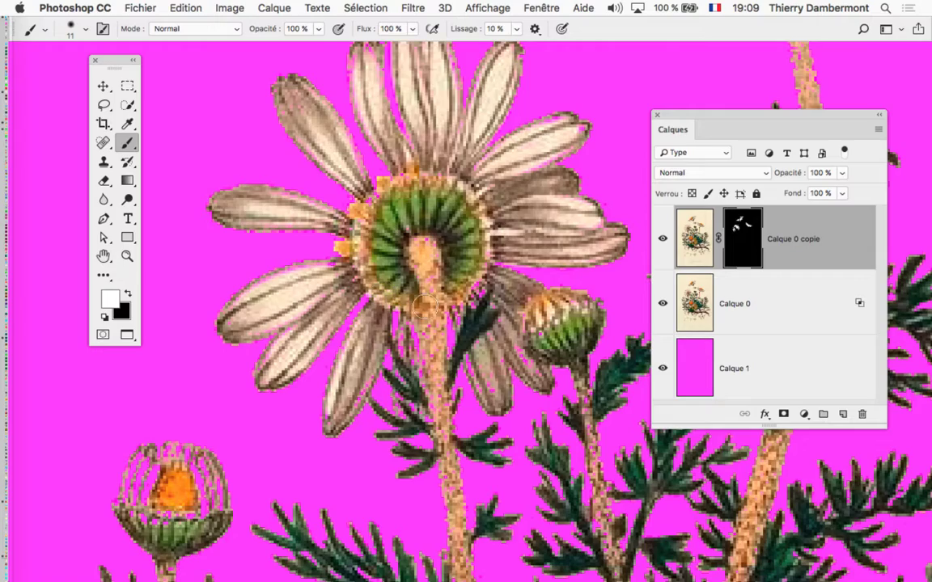
# Zoom in on the left bud and paint white over its left, centre and top petals
pyautogui.scroll(-2, 445, 279)
pyautogui.scroll(-1, 440, 291)
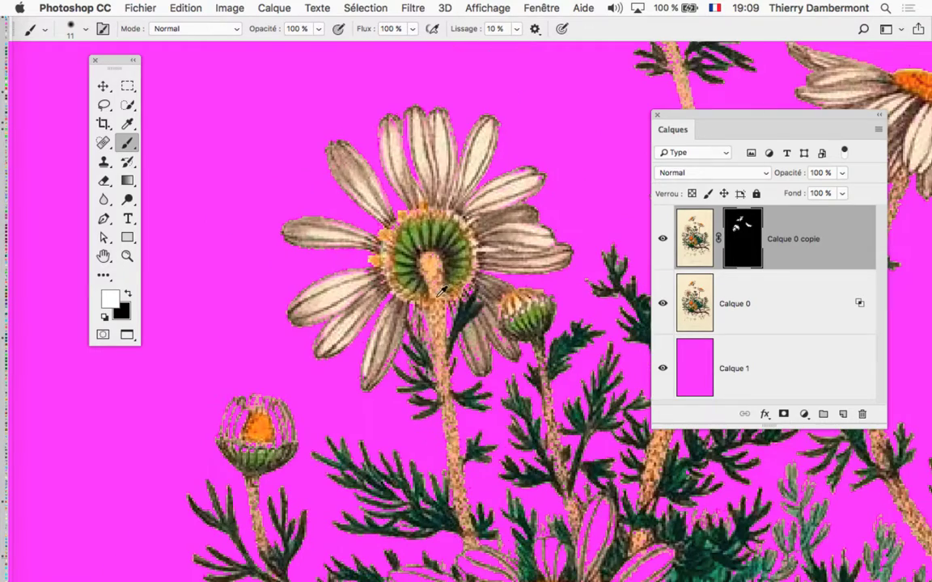
pyautogui.scroll(1, 291, 429)
pyautogui.scroll(1, 297, 400)
pyautogui.scroll(1, 336, 312)
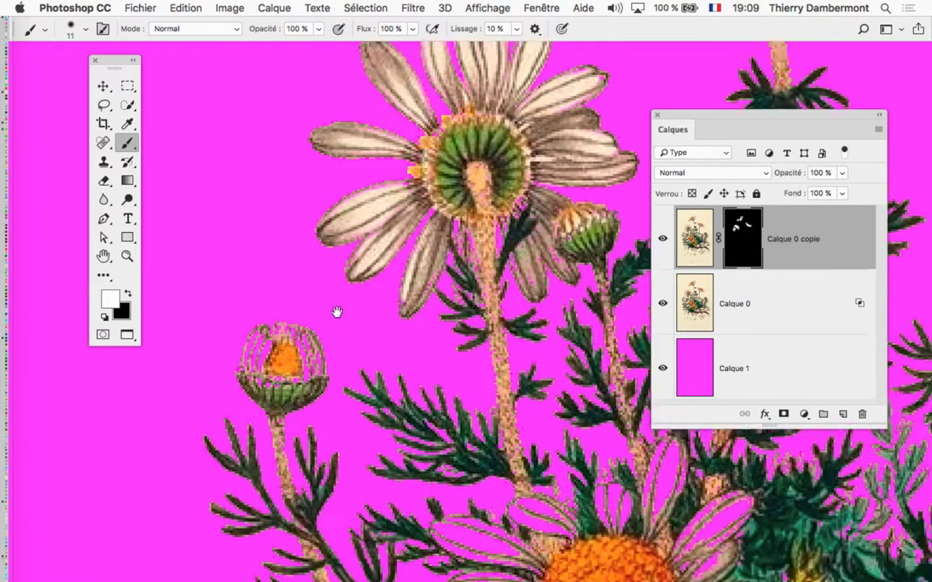
pyautogui.scroll(2, 309, 333)
pyautogui.scroll(1, 309, 333)
pyautogui.moveTo(270, 309)
pyautogui.mouseDown()
pyautogui.moveTo(235, 275)
pyautogui.moveTo(230, 295)
pyautogui.moveTo(256, 340)
pyautogui.mouseUp()
pyautogui.moveTo(311, 346)
pyautogui.mouseDown()
pyautogui.moveTo(299, 315)
pyautogui.moveTo(316, 288)
pyautogui.moveTo(287, 267)
pyautogui.moveTo(289, 286)
pyautogui.mouseUp()
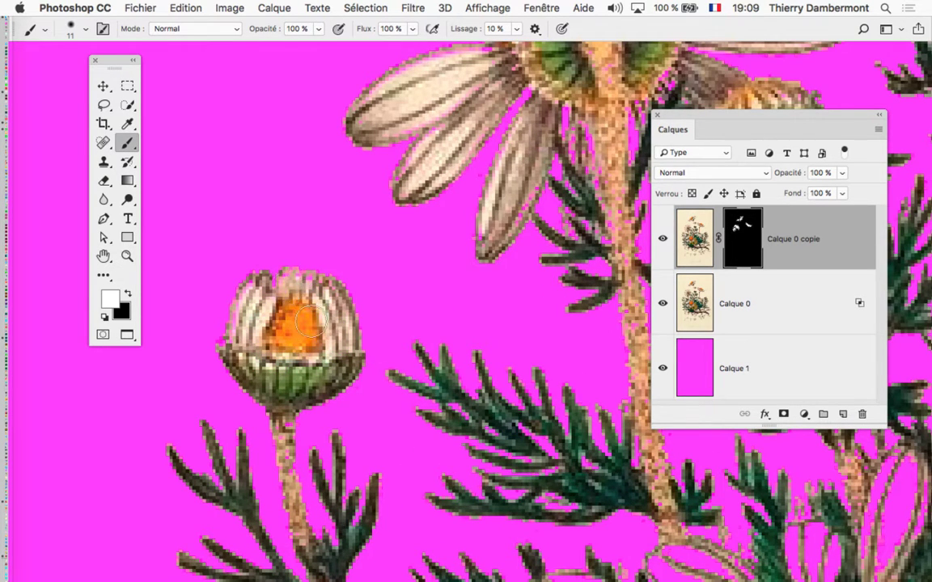
# Zoom in and out to inspect the restored bud petals
pyautogui.scroll(-1, 310, 322)
pyautogui.scroll(-2, 309, 328)
pyautogui.scroll(-2, 324, 340)
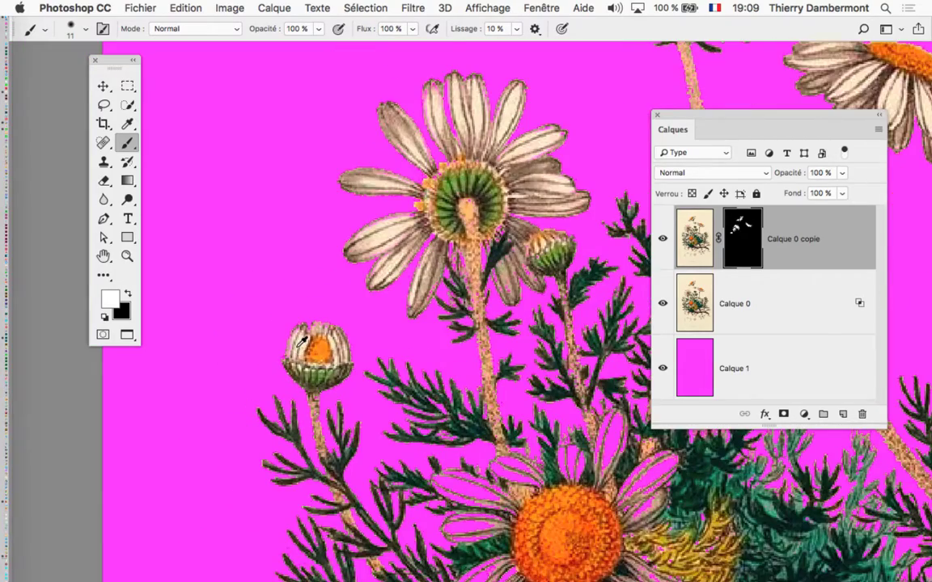
pyautogui.scroll(3, 302, 342)
pyautogui.scroll(1, 417, 404)
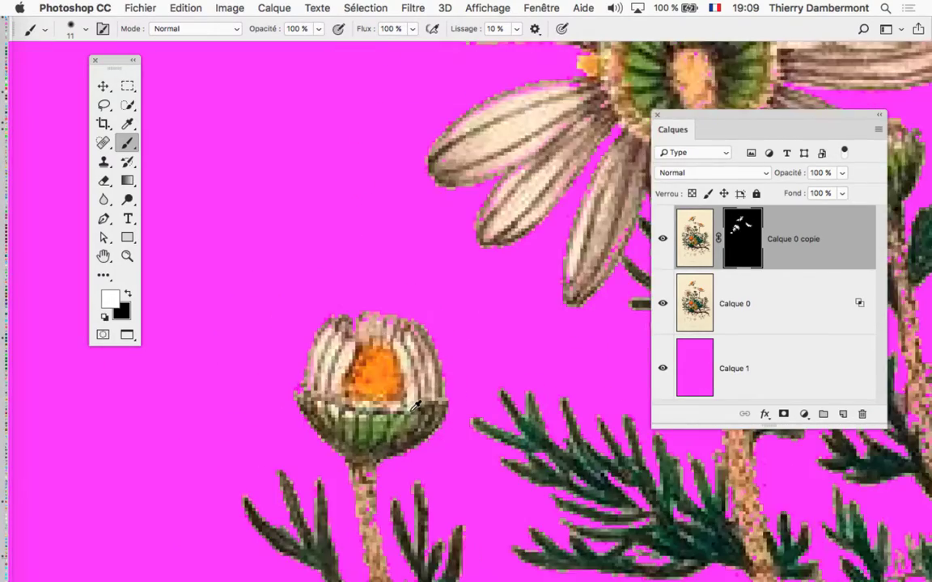
pyautogui.scroll(-2, 417, 404)
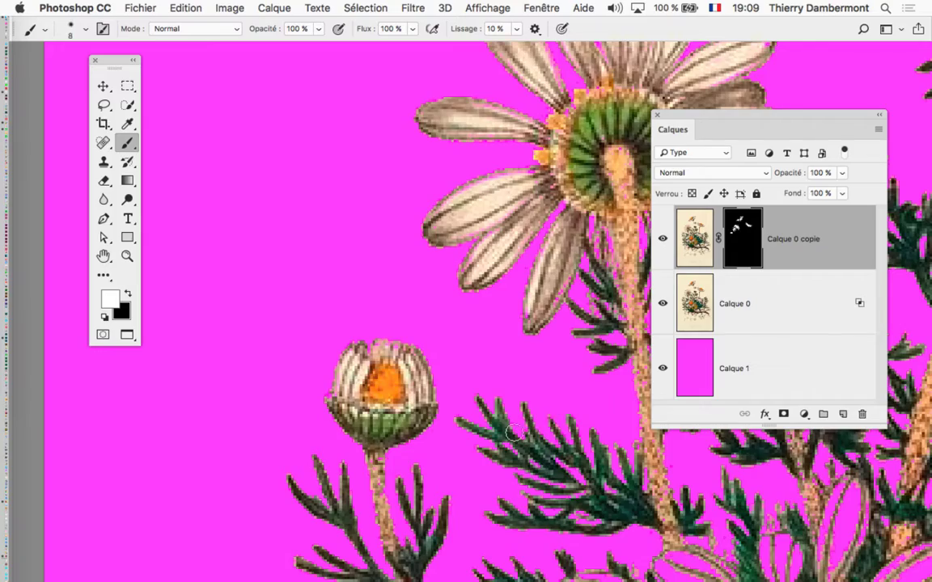
pyautogui.scroll(-5, 410, 357)
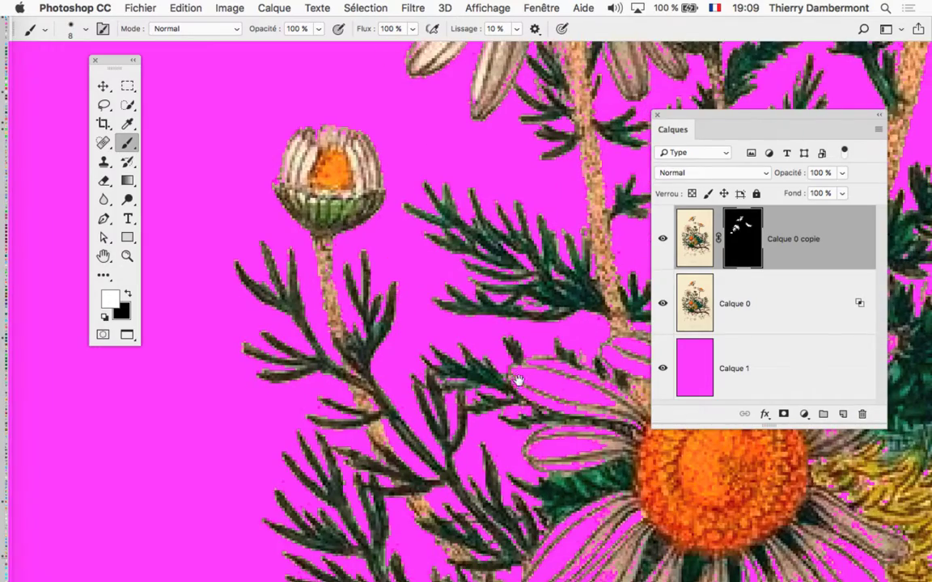
pyautogui.scroll(2, 486, 364)
# Zoom to the orange daisy and paint its upper, left, upper-right and top petals cream
pyautogui.scroll(2, 358, 328)
pyautogui.scroll(1, 357, 324)
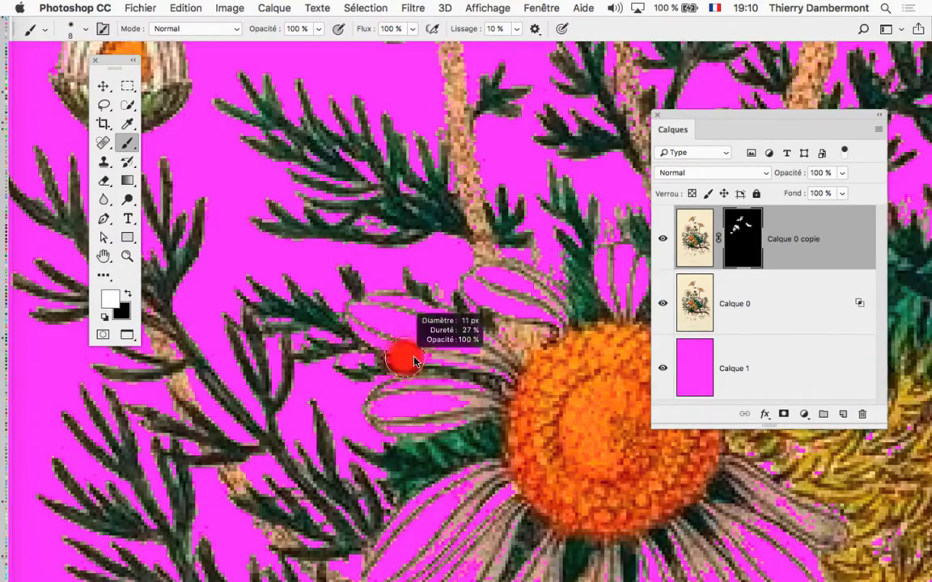
pyautogui.moveTo(356, 309); pyautogui.dragTo(493, 344)
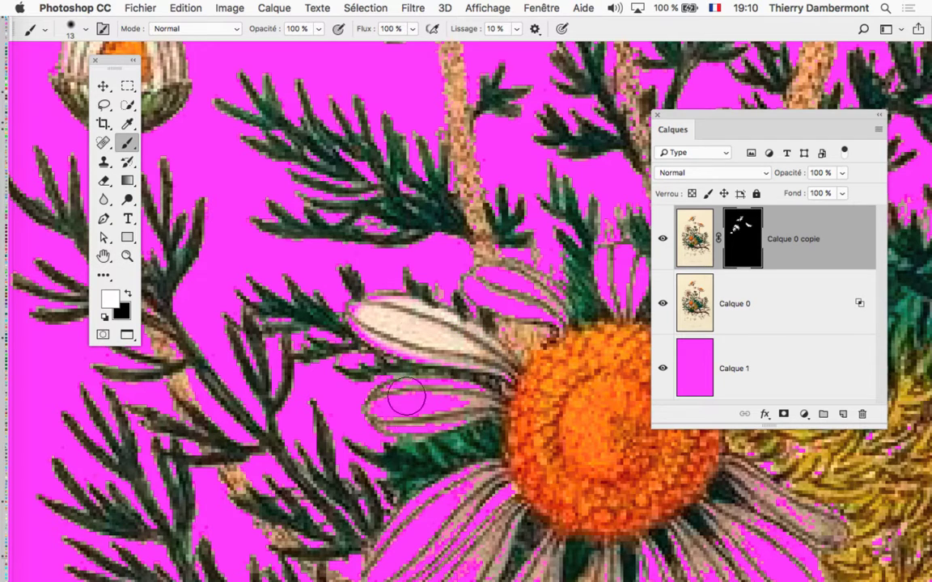
pyautogui.moveTo(405, 396)
pyautogui.mouseDown()
pyautogui.moveTo(408, 409)
pyautogui.moveTo(463, 411)
pyautogui.mouseUp()
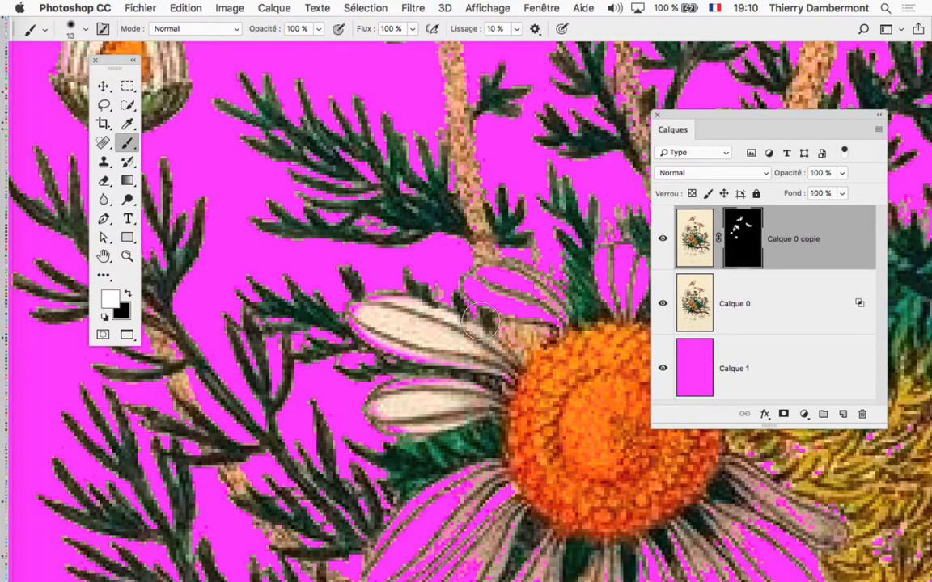
pyautogui.moveTo(481, 321); pyautogui.dragTo(540, 309)
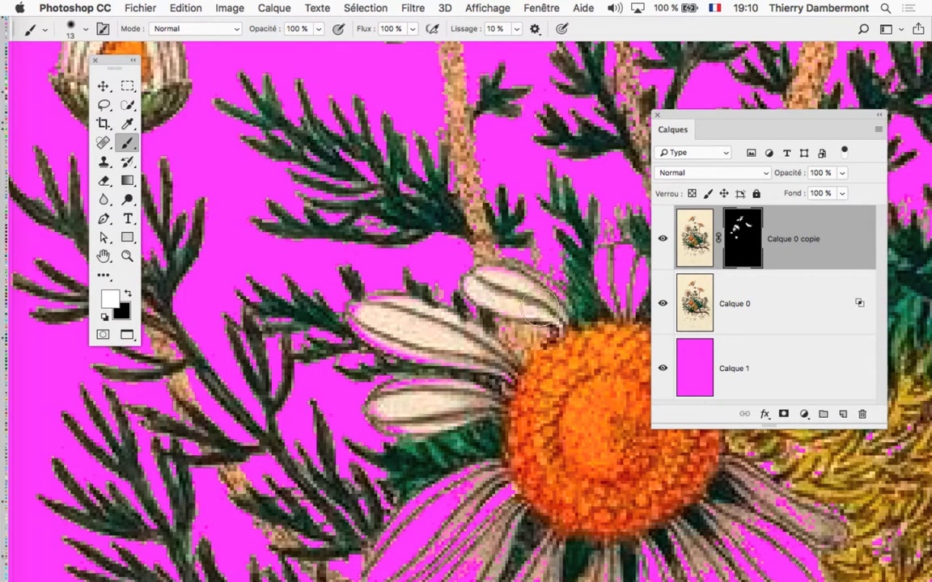
pyautogui.scroll(-5, 523, 386)
pyautogui.scroll(3, 353, 298)
pyautogui.scroll(2, 384, 275)
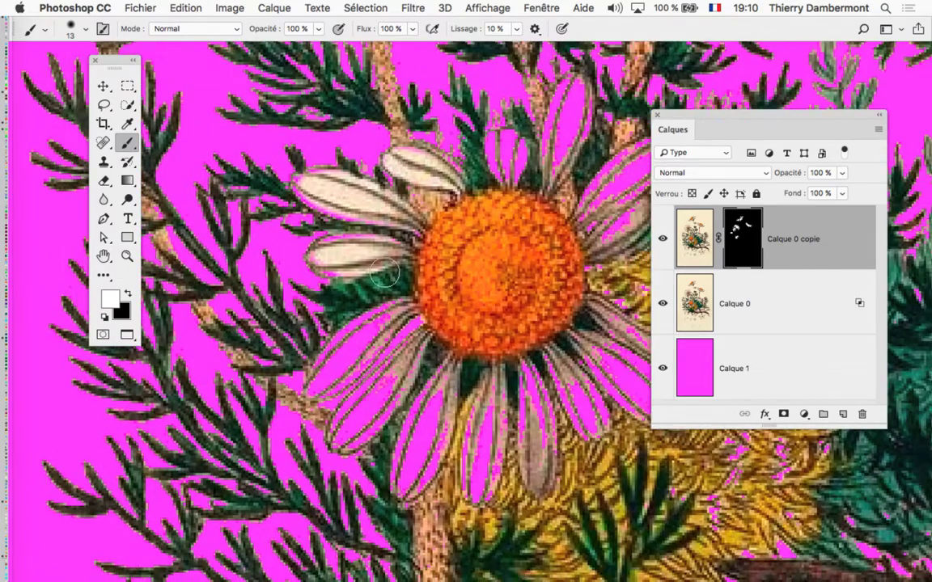
pyautogui.moveTo(500, 161); pyautogui.dragTo(504, 138)
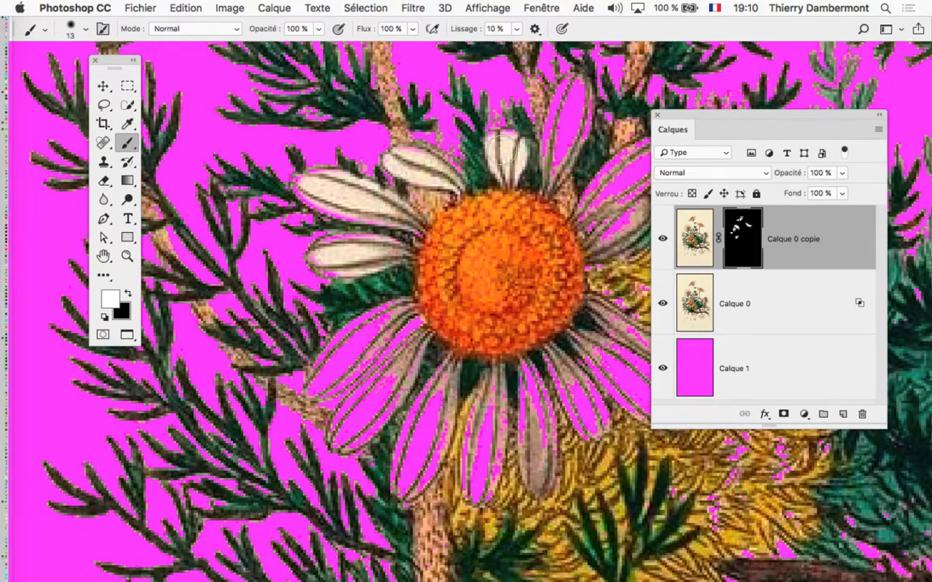
pyautogui.moveTo(579, 89)
pyautogui.mouseDown()
pyautogui.moveTo(569, 125)
pyautogui.moveTo(573, 91)
pyautogui.mouseUp()
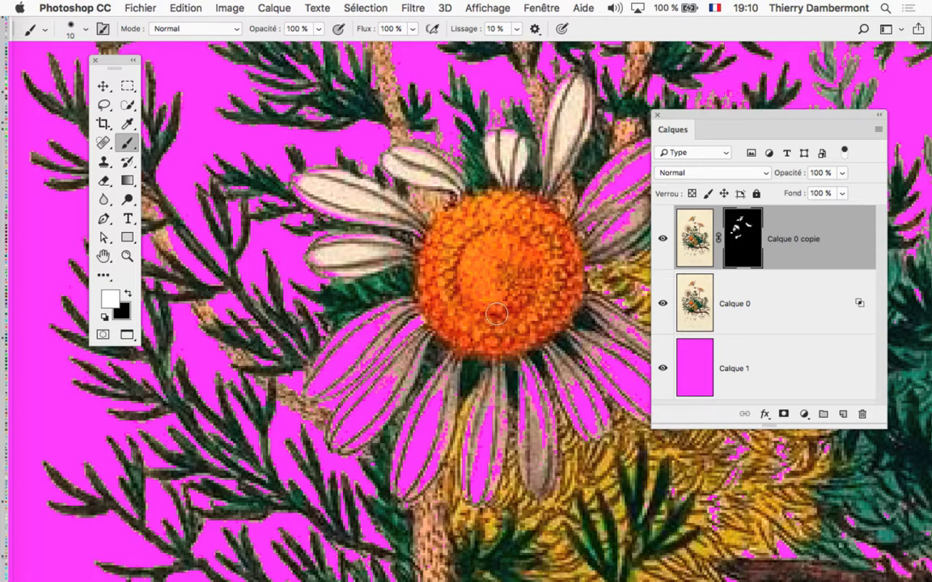
# With a 15 px brush, fully restore the daisy's lower-left petal
pyautogui.moveTo(452, 380); pyautogui.dragTo(457, 381)
pyautogui.moveTo(380, 312)
pyautogui.mouseDown()
pyautogui.moveTo(320, 380)
pyautogui.moveTo(355, 417)
pyautogui.mouseUp()
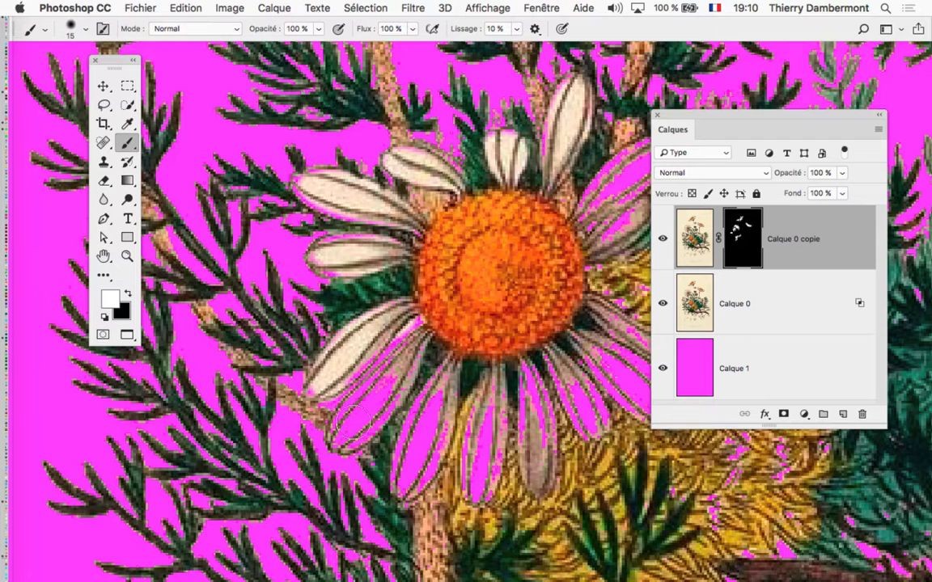
pyautogui.moveTo(320, 388); pyautogui.dragTo(368, 323)
pyautogui.moveTo(356, 428)
pyautogui.mouseDown()
pyautogui.moveTo(346, 380)
pyautogui.moveTo(383, 317)
pyautogui.mouseUp()
# Paint the petals below and right of the centre cream, clearing remaining magenta streaks
pyautogui.moveTo(443, 388); pyautogui.dragTo(421, 473)
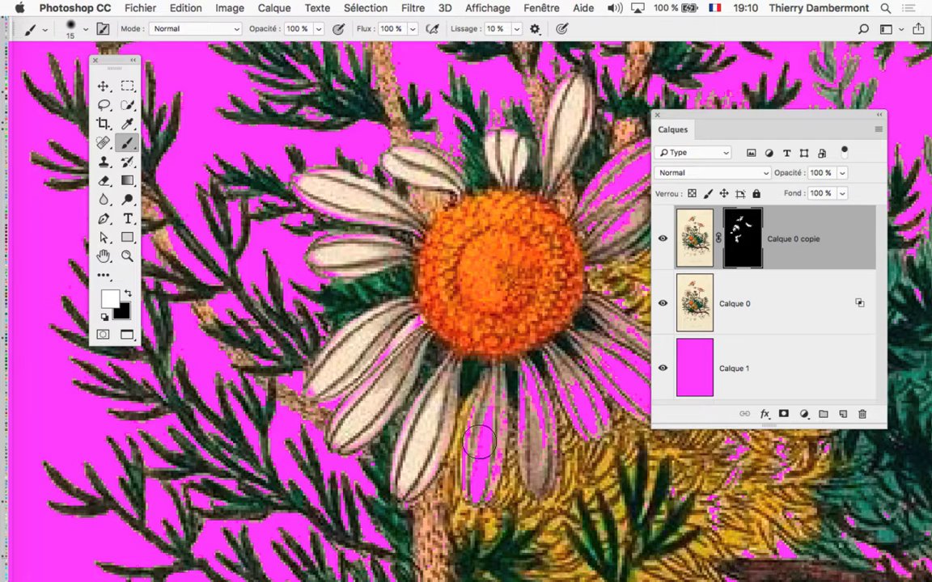
pyautogui.moveTo(479, 441)
pyautogui.mouseDown()
pyautogui.moveTo(489, 380)
pyautogui.moveTo(477, 485)
pyautogui.moveTo(473, 436)
pyautogui.moveTo(491, 400)
pyautogui.moveTo(542, 459)
pyautogui.moveTo(371, 383)
pyautogui.mouseUp()
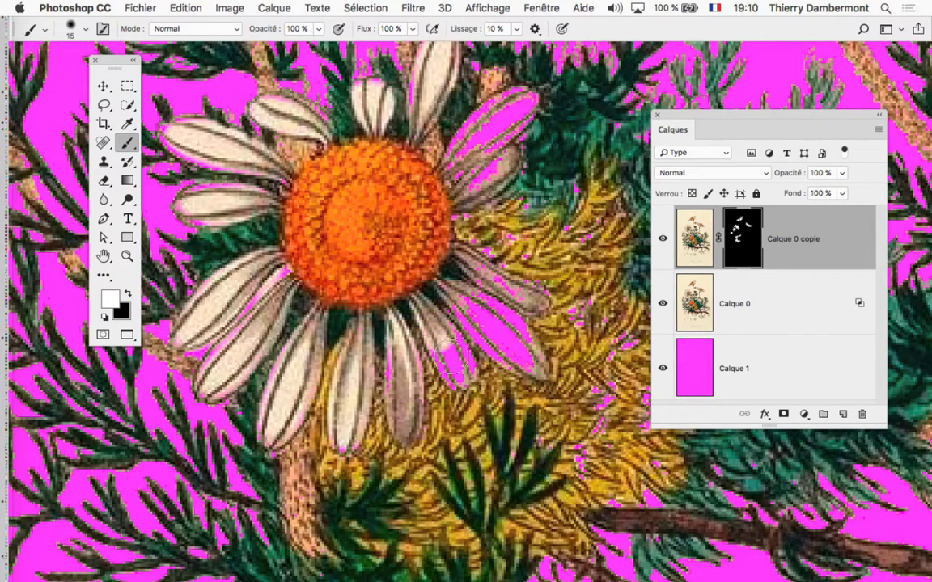
pyautogui.moveTo(416, 314); pyautogui.dragTo(432, 318)
pyautogui.moveTo(394, 373); pyautogui.dragTo(405, 335)
pyautogui.moveTo(453, 283); pyautogui.dragTo(518, 344)
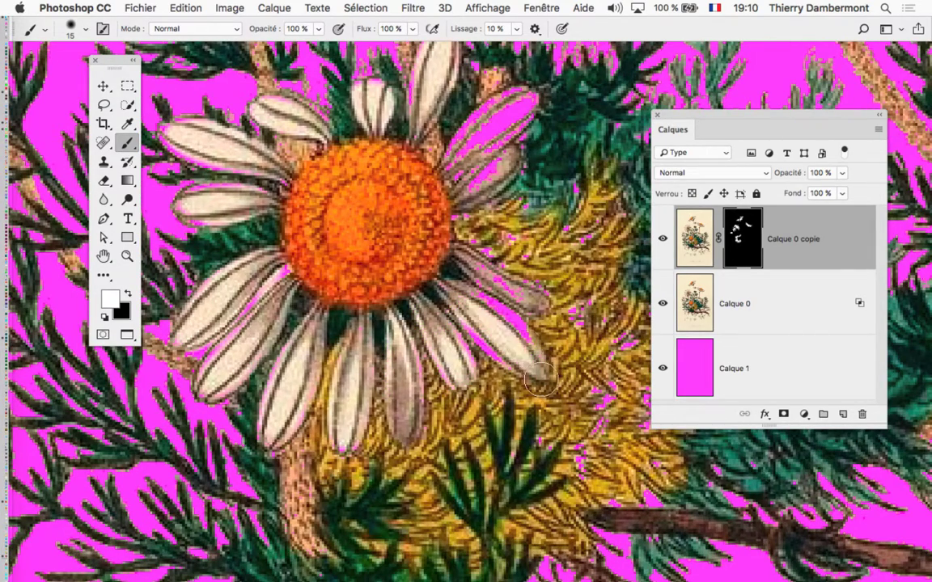
pyautogui.moveTo(456, 275); pyautogui.dragTo(517, 295)
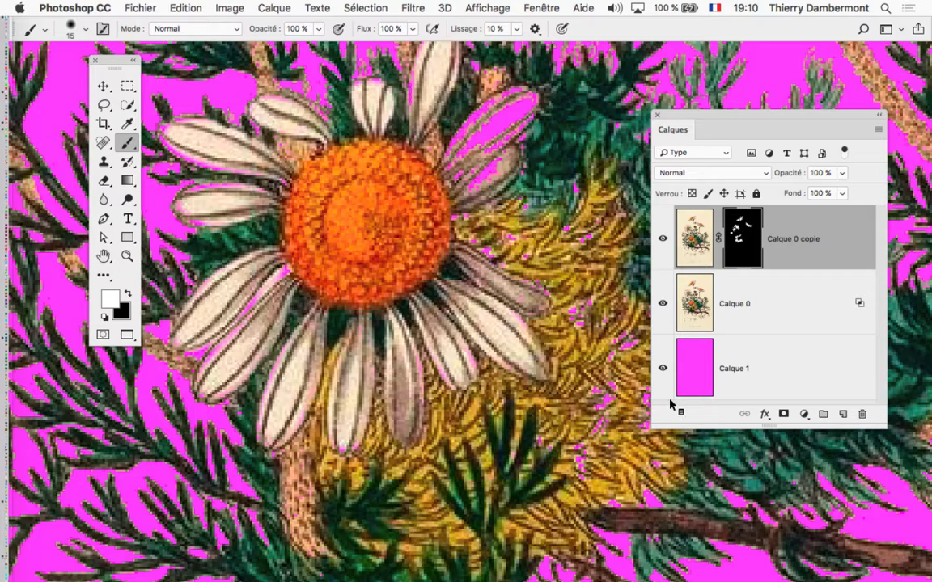